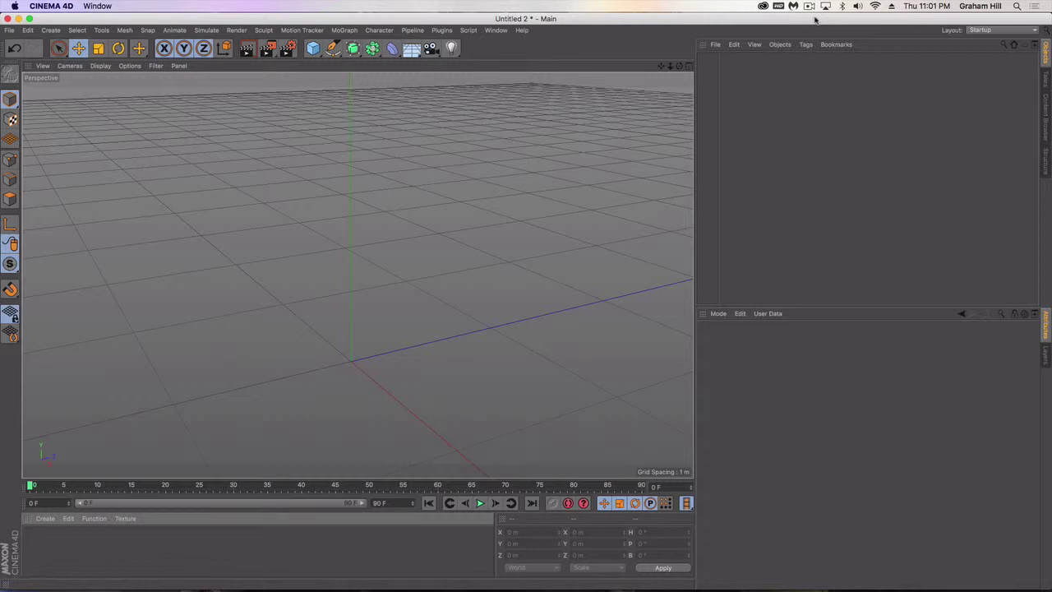
# Pan and orbit the empty Cinema 4D viewport down to a lower angle.
pyautogui.keyDown('alt'); pyautogui.moveTo(247, 312); pyautogui.dragTo(251, 291, button='middle'); pyautogui.keyUp('alt')
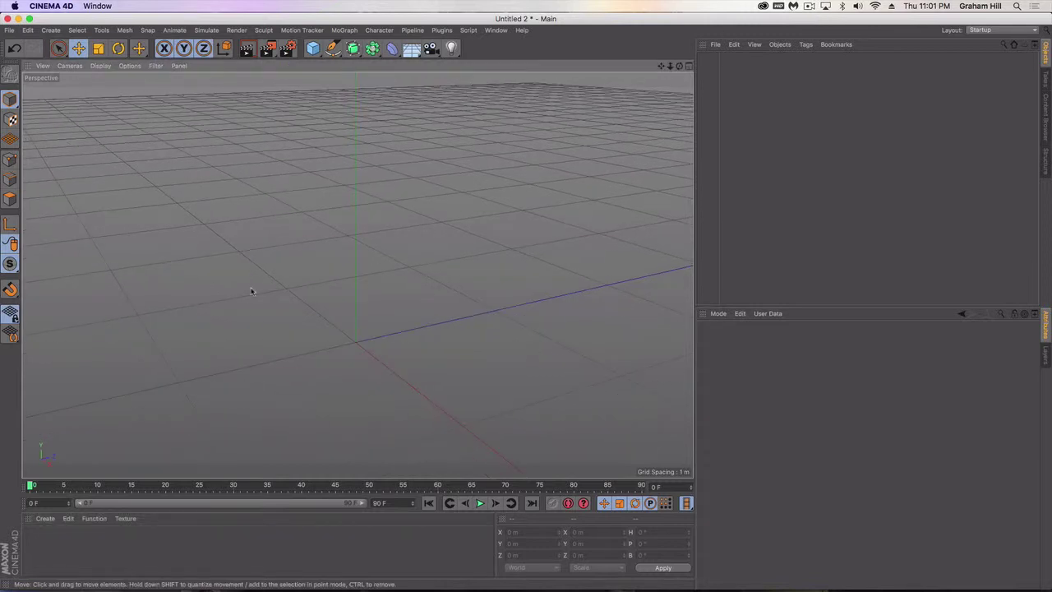
pyautogui.keyDown('alt'); pyautogui.moveTo(252, 291); pyautogui.dragTo(448, 263); pyautogui.keyUp('alt')
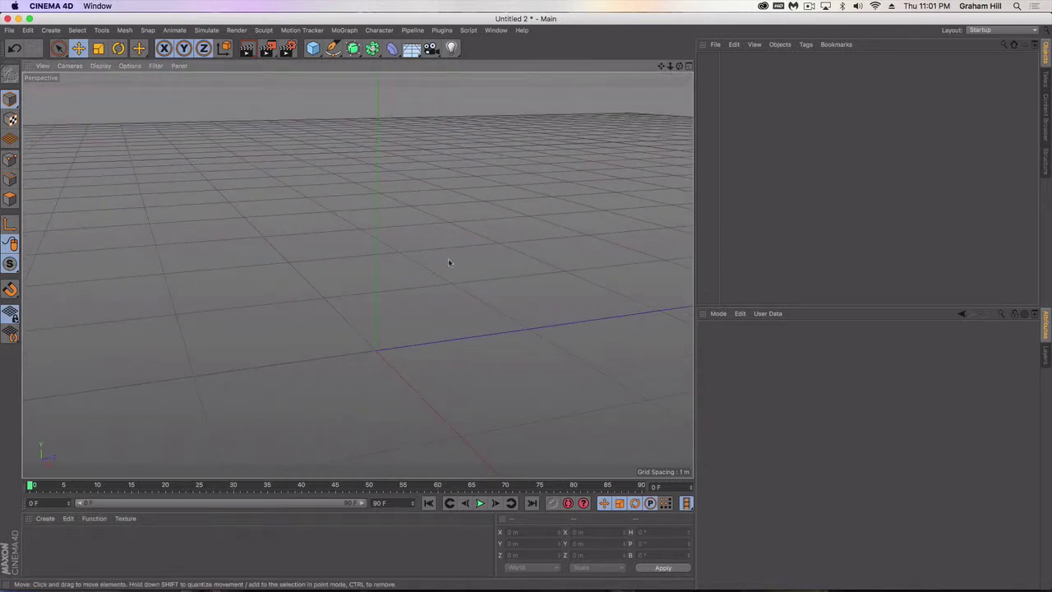
# Browse the content library to the 3D Objects > Gambling folder.
pyautogui.click(1042, 119)
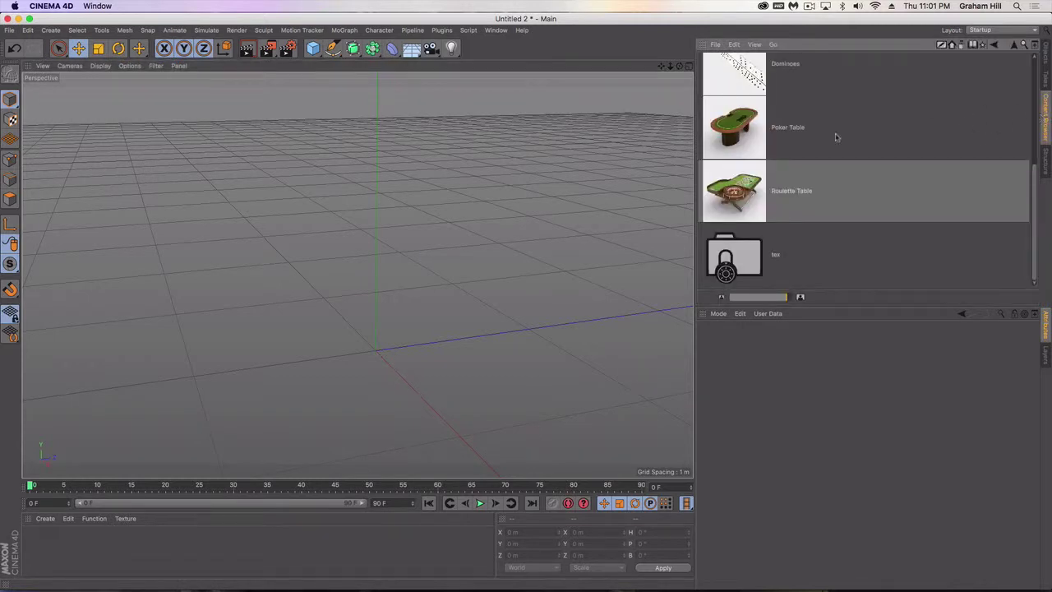
pyautogui.click(1016, 47)
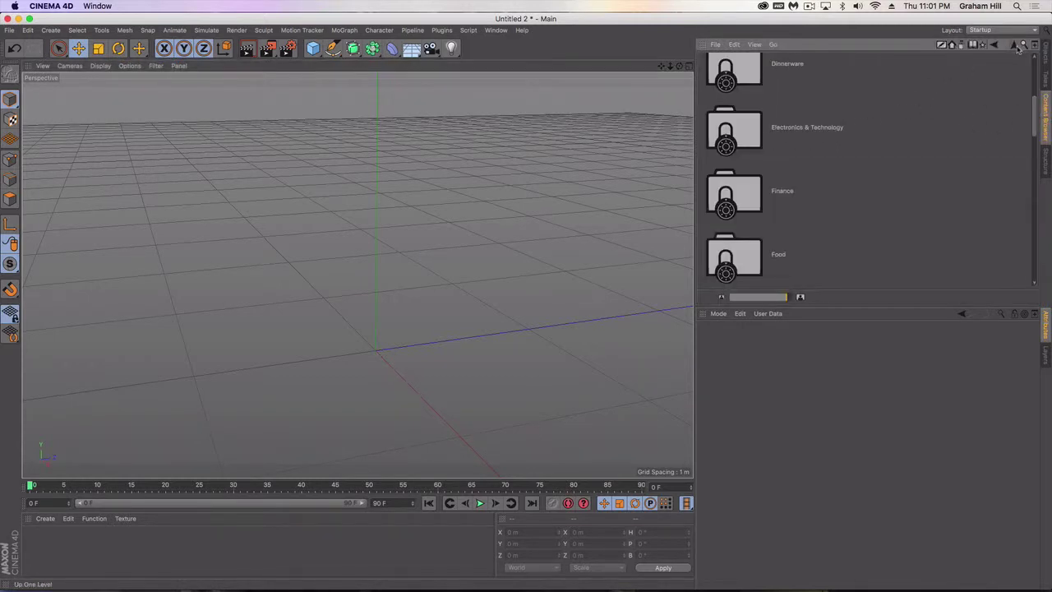
pyautogui.click(1016, 47)
pyautogui.moveTo(788, 297); pyautogui.dragTo(755, 298)
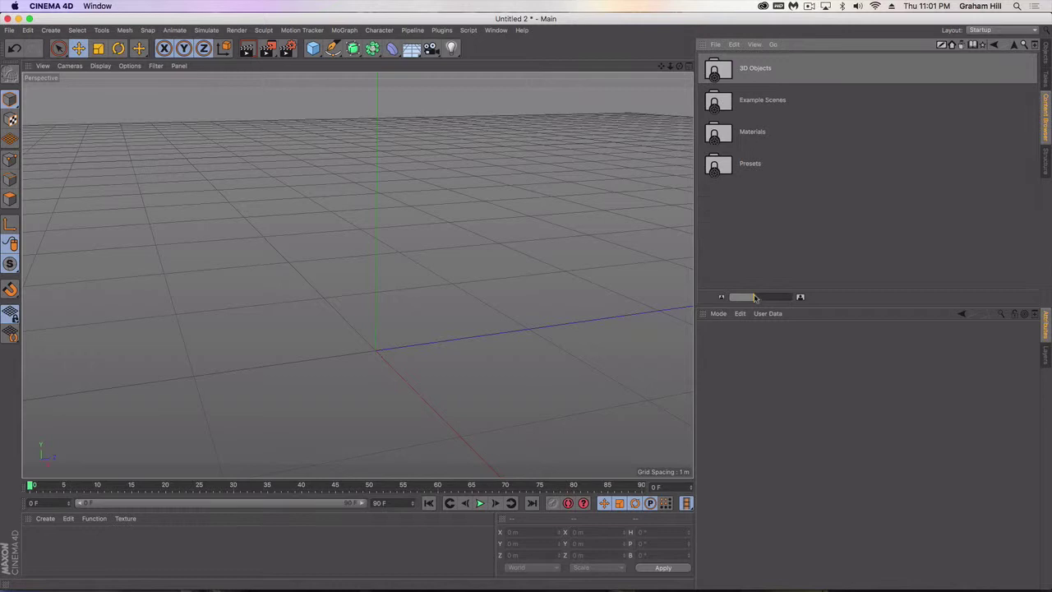
pyautogui.click(1015, 46)
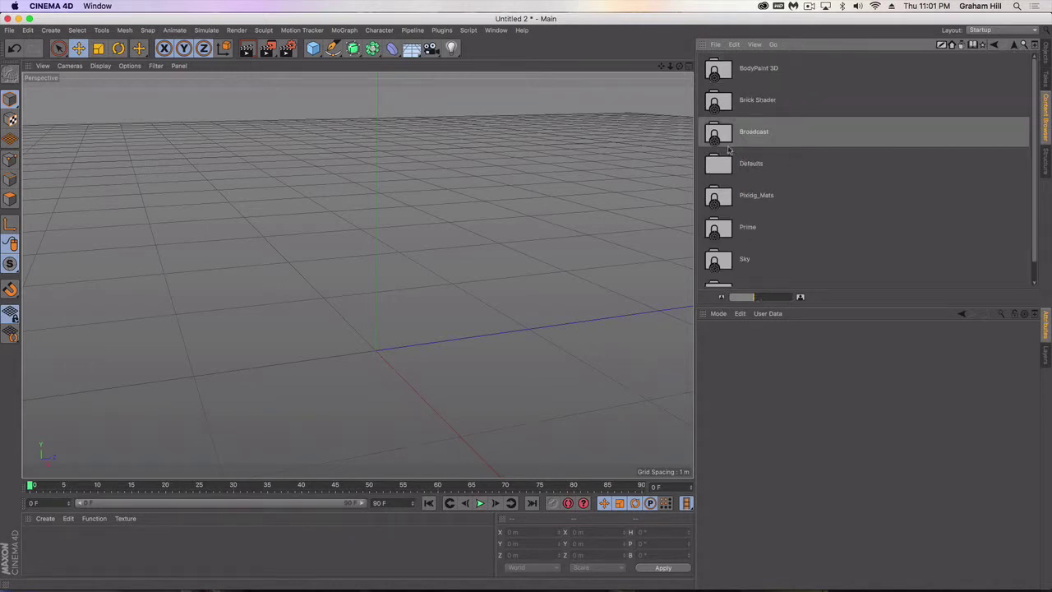
pyautogui.doubleClick(728, 145)
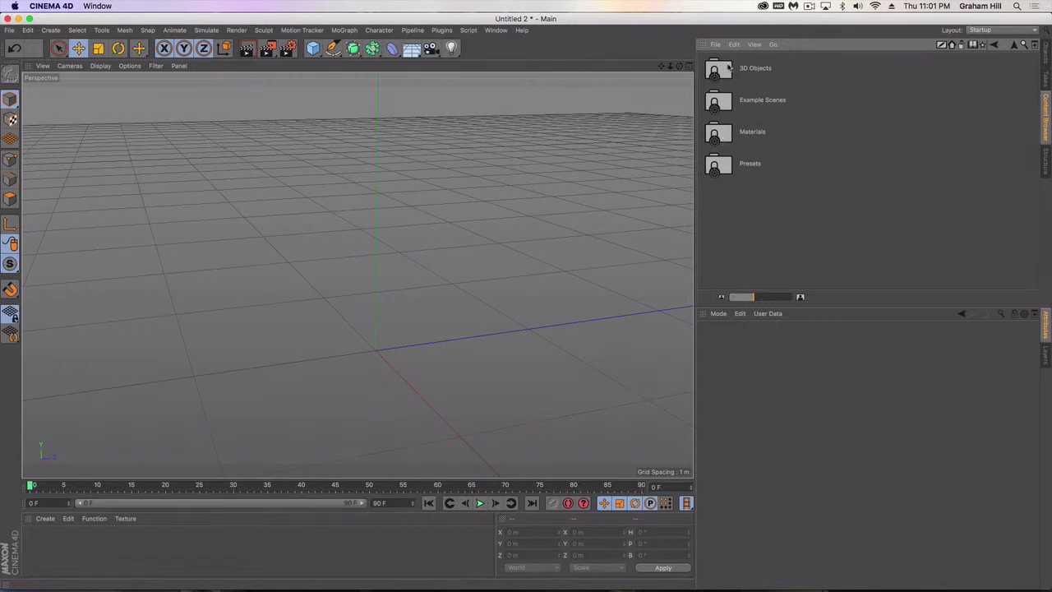
pyautogui.click(726, 68)
pyautogui.doubleClick(726, 68)
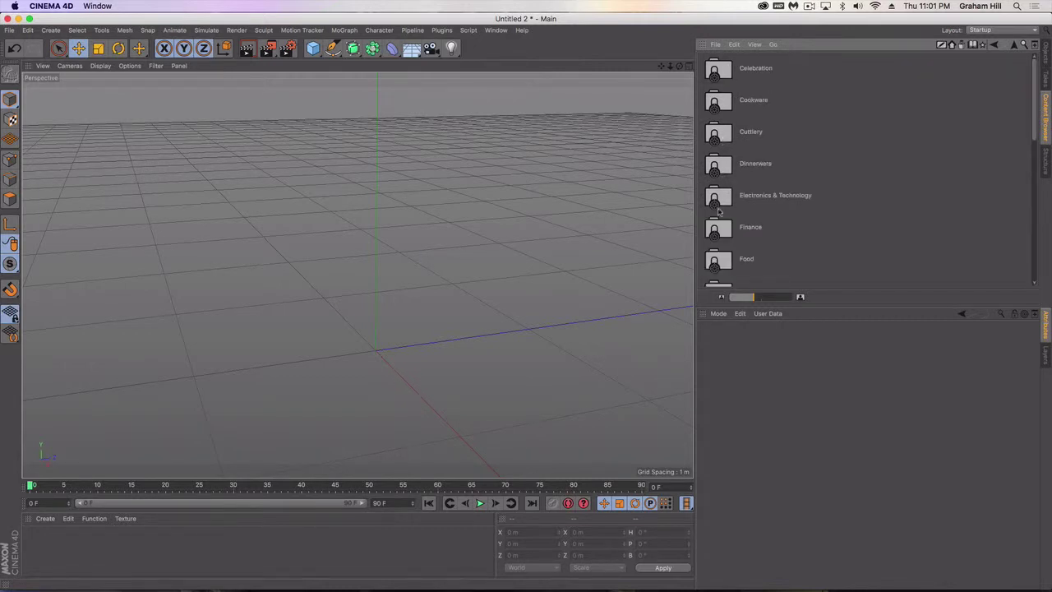
pyautogui.scroll(-5, 718, 210)
pyautogui.doubleClick(718, 146)
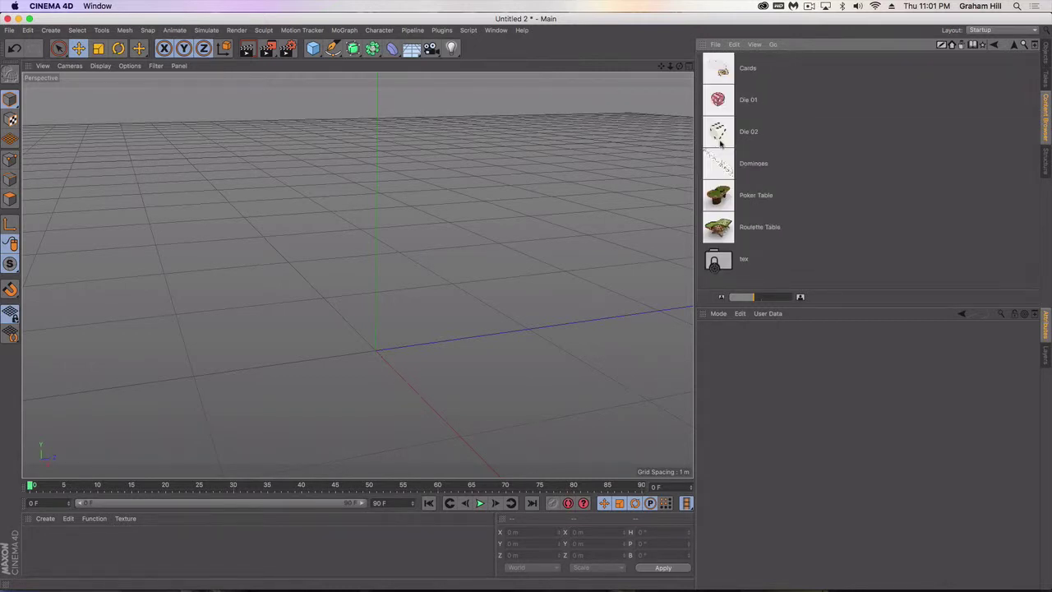
# Drag the Roulette Table model into the scene and orbit to view it from above.
pyautogui.moveTo(722, 225); pyautogui.dragTo(419, 329)
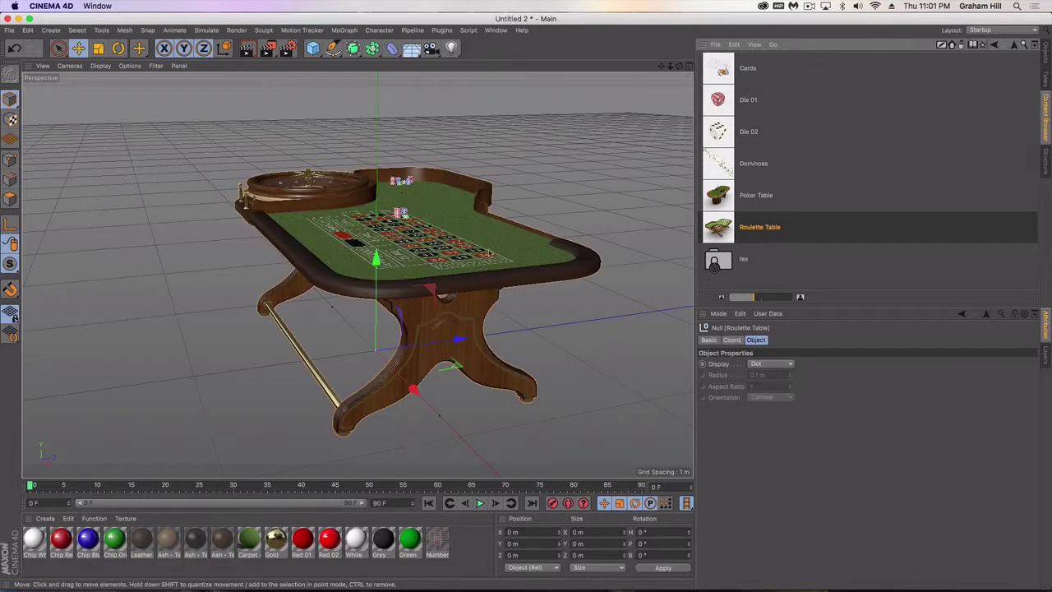
pyautogui.keyDown('alt'); pyautogui.moveTo(465, 238); pyautogui.dragTo(592, 325); pyautogui.keyUp('alt')
pyautogui.keyDown('alt'); pyautogui.moveTo(449, 282); pyautogui.dragTo(479, 290); pyautogui.keyUp('alt')
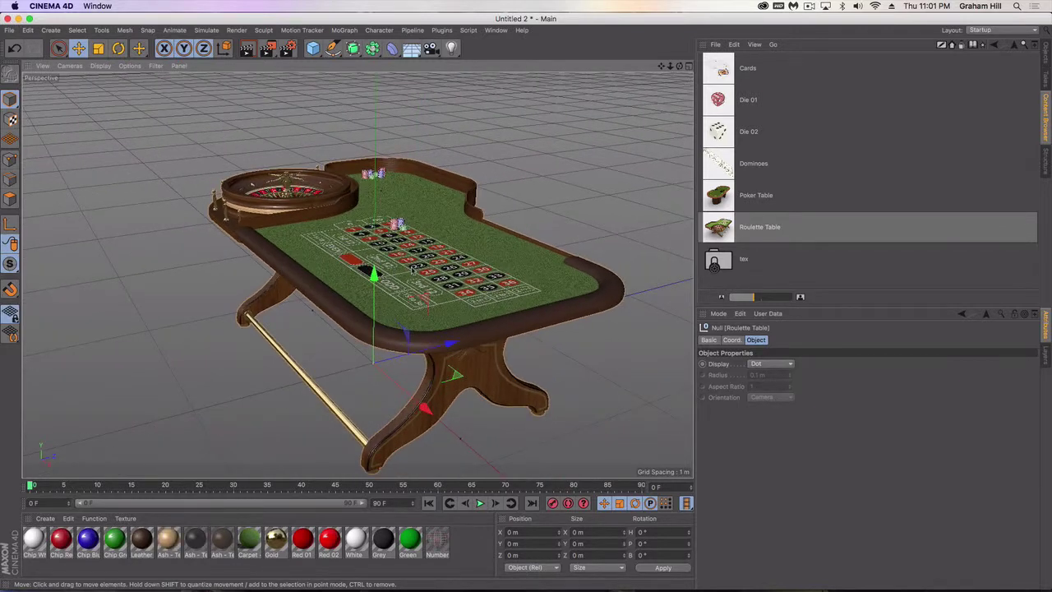
pyautogui.click(1045, 55)
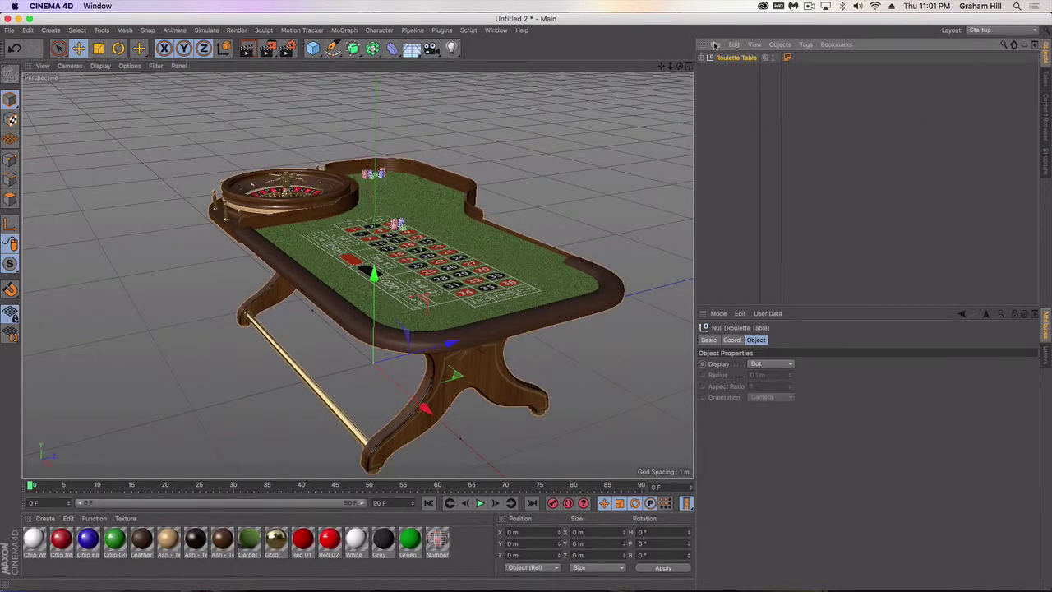
pyautogui.click(780, 45)
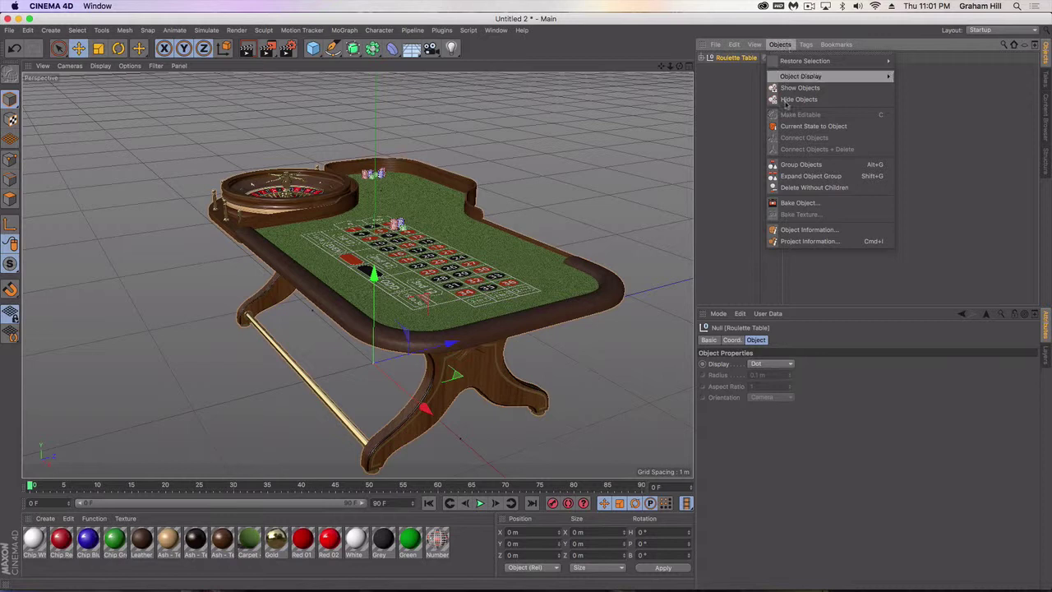
pyautogui.click(801, 230)
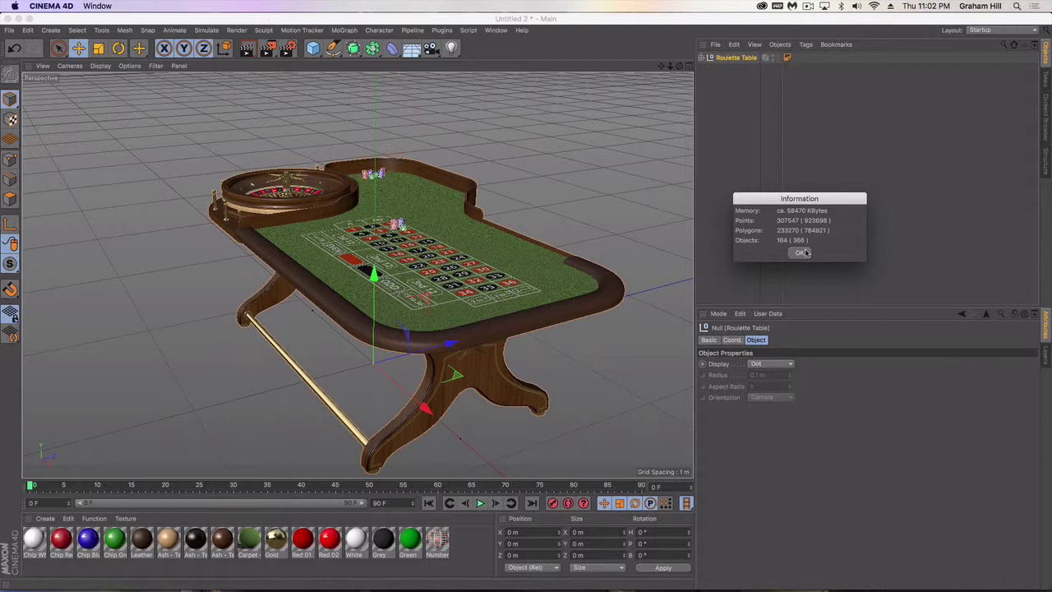
# Export the scene as COLLADA 1.4 named Untitled 2.dae on the Desktop.
pyautogui.click(801, 252)
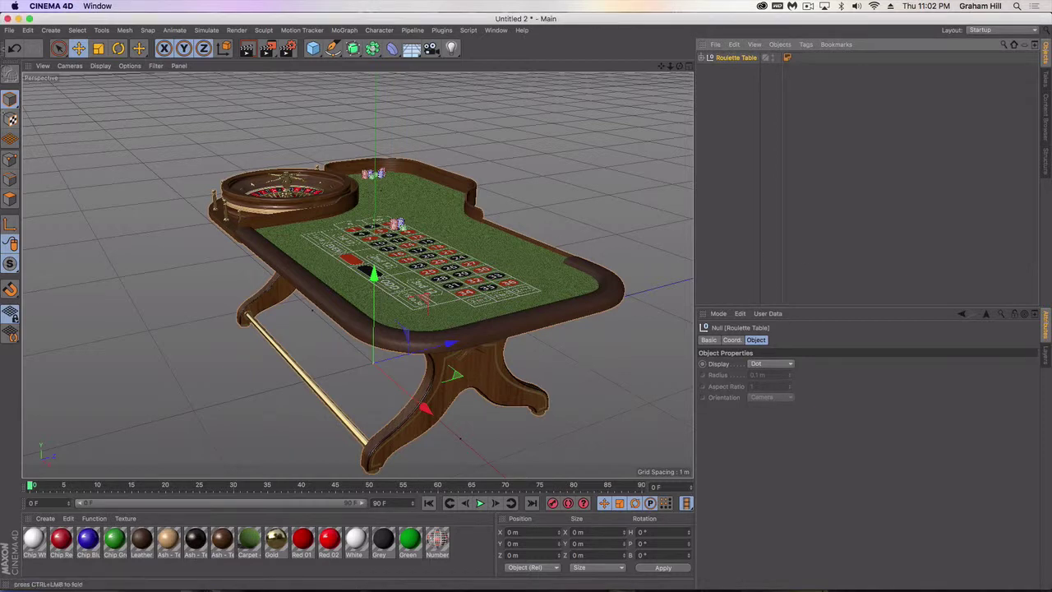
pyautogui.click(9, 29)
pyautogui.moveTo(50, 239)
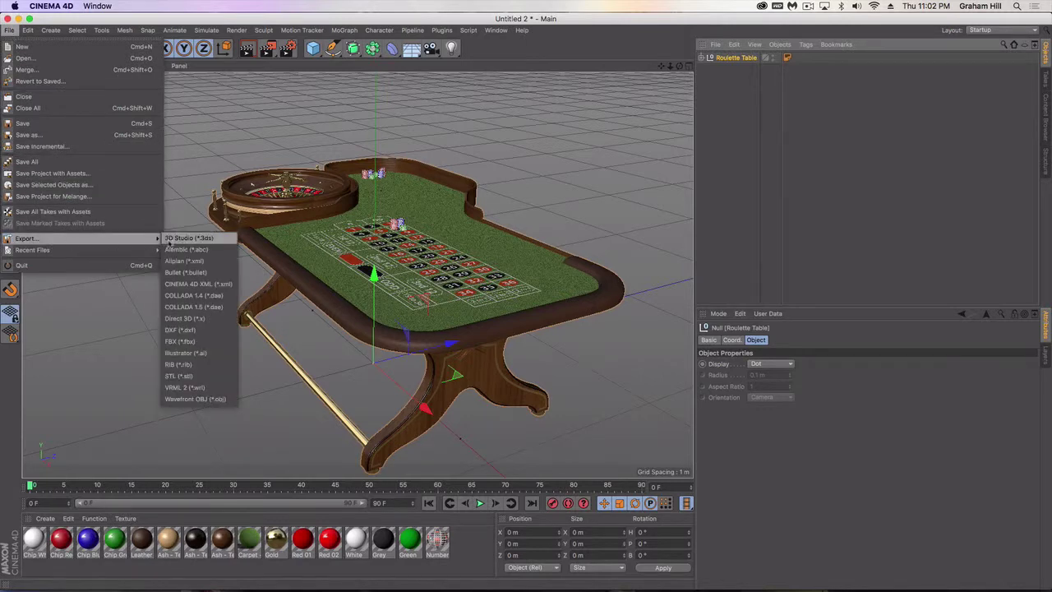
pyautogui.click(201, 296)
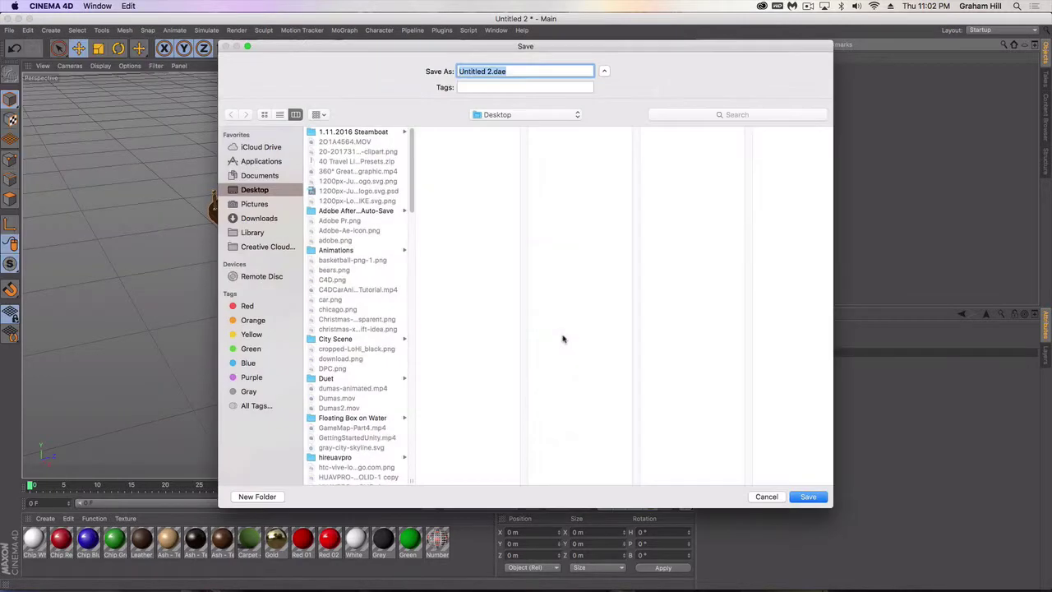
pyautogui.click(491, 72)
pyautogui.moveTo(491, 72); pyautogui.dragTo(463, 78)
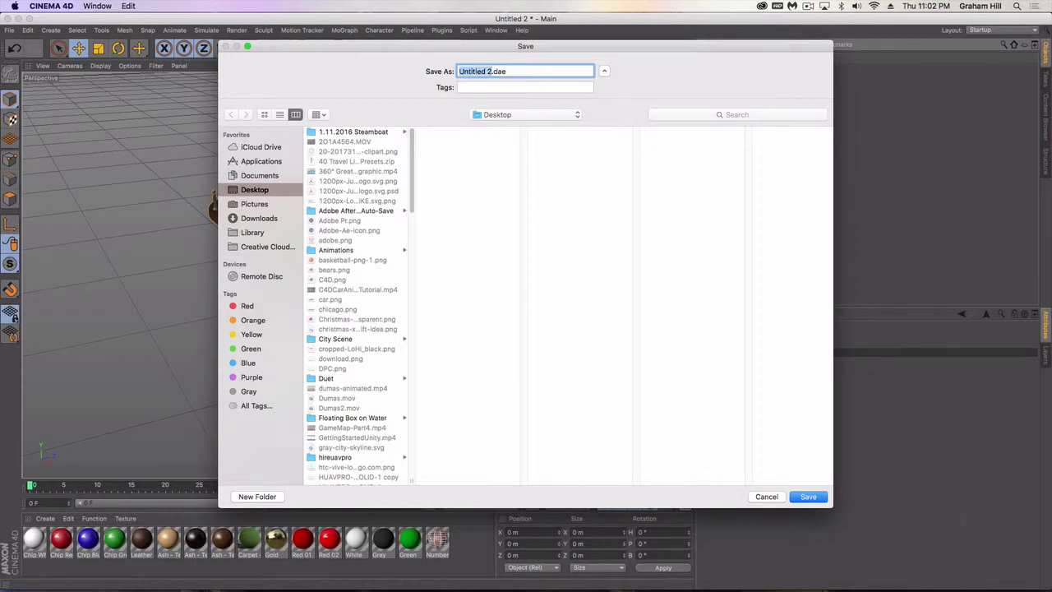
pyautogui.click(775, 497)
# In Unity, drag the roulette asset from the Project assets into the scene.
pyautogui.moveTo(495, 575)
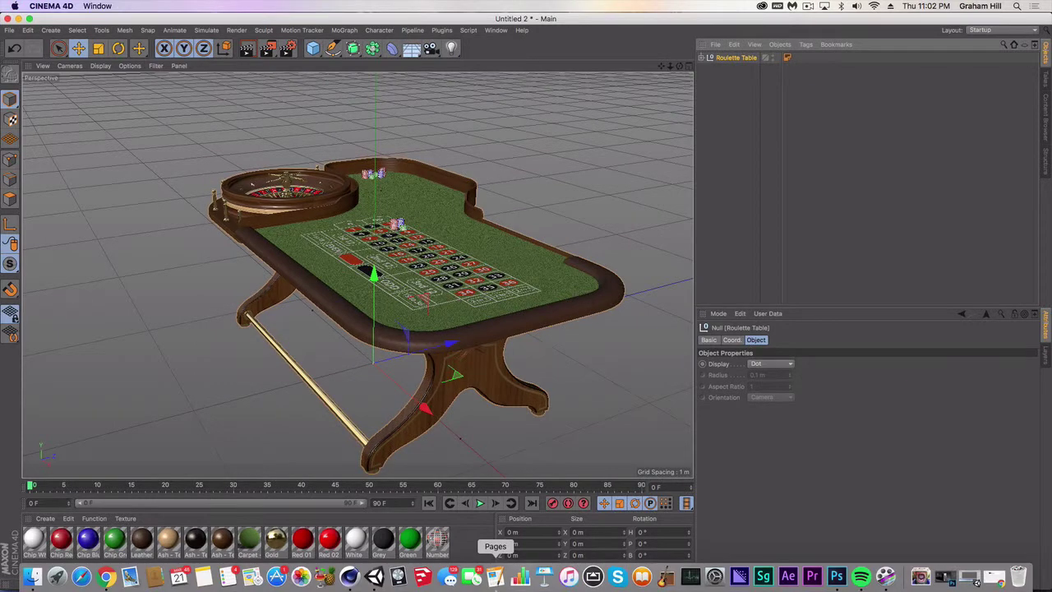
pyautogui.click(375, 576)
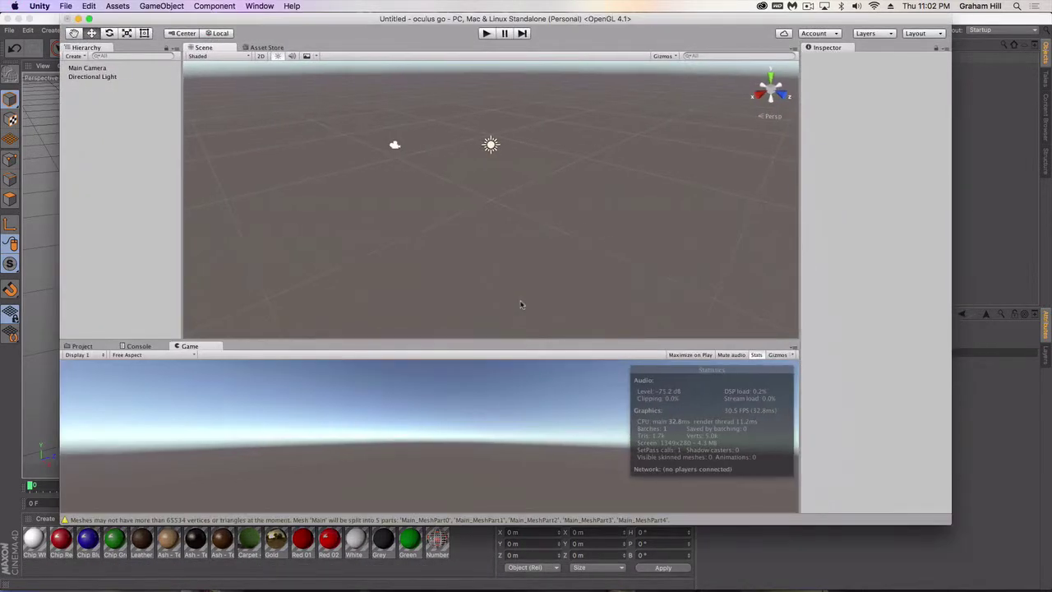
pyautogui.click(82, 345)
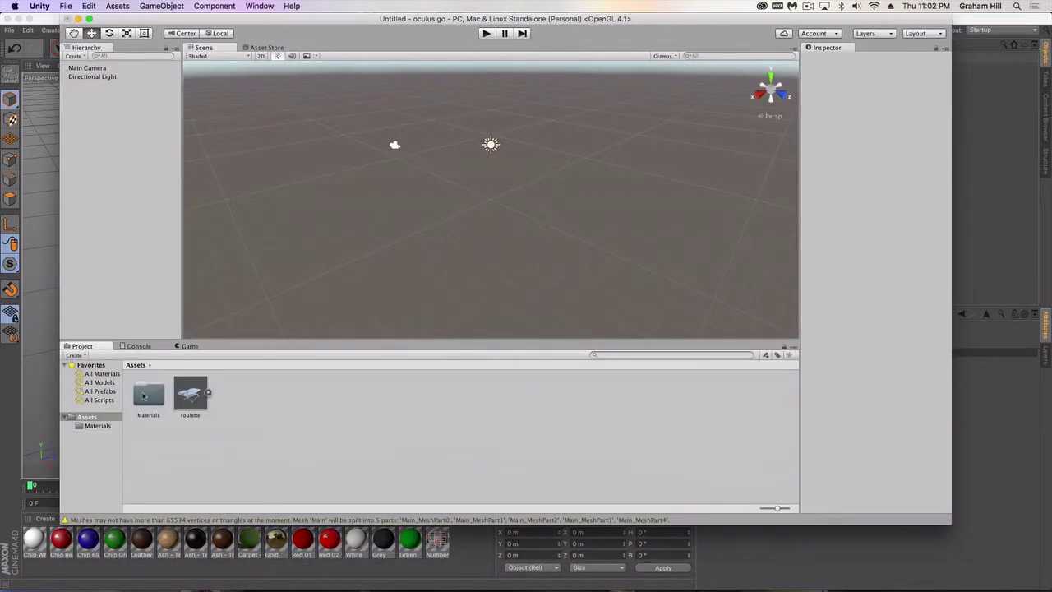
pyautogui.moveTo(194, 397); pyautogui.dragTo(490, 271)
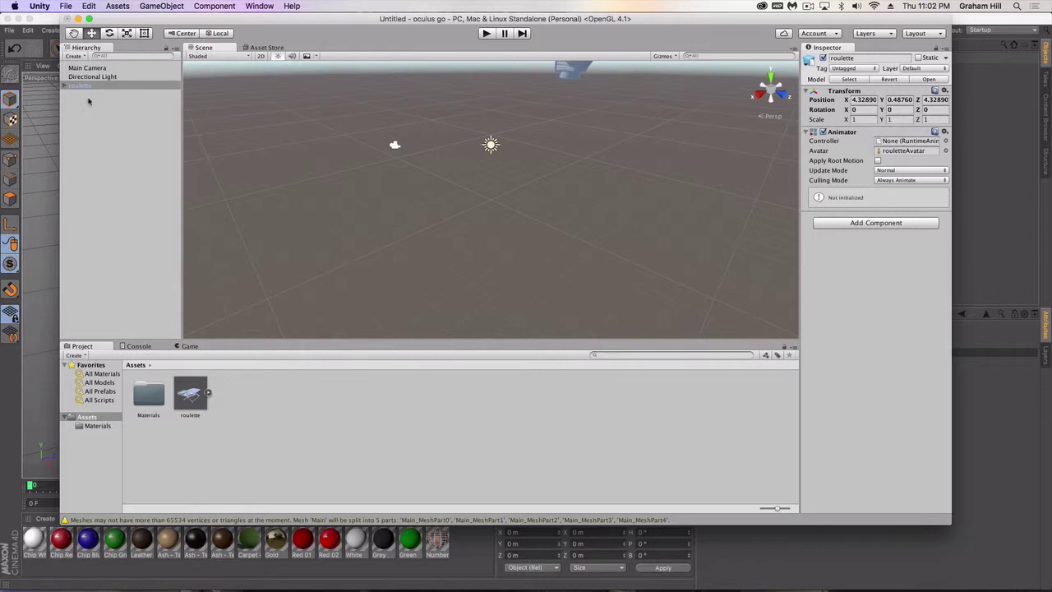
# Scale the roulette to 0.1 and move it to X -5.21, Y -9.89, Z 1.43.
pyautogui.click(109, 84)
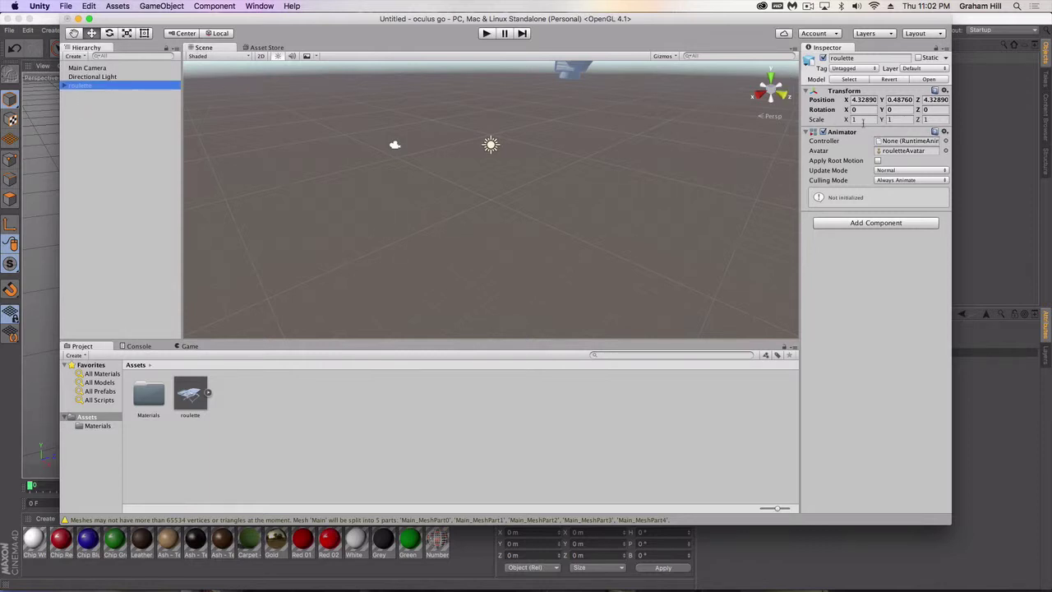
pyautogui.click(861, 119)
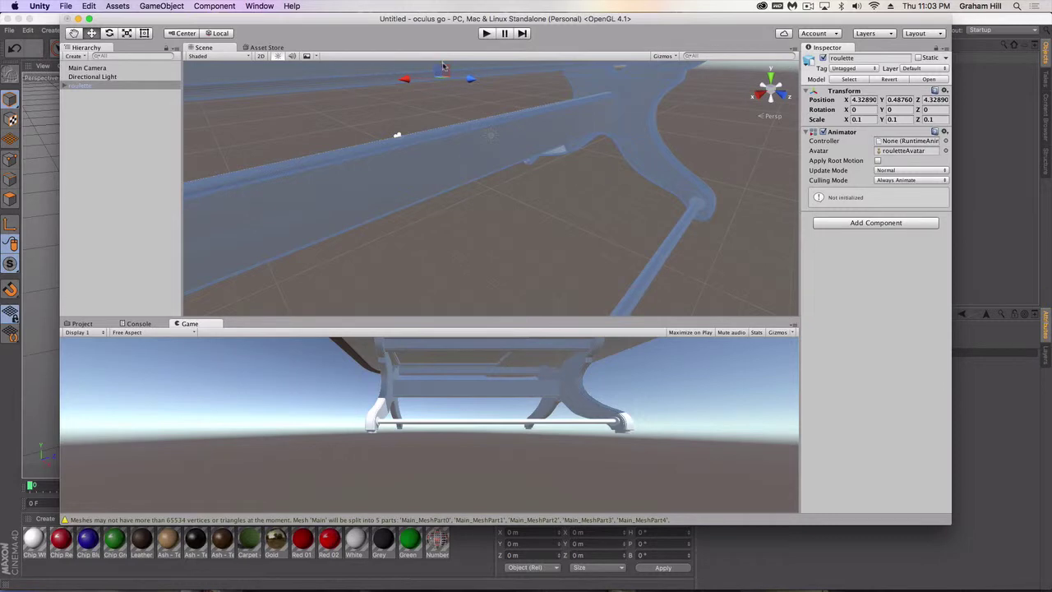
pyautogui.moveTo(442, 66); pyautogui.dragTo(567, 231)
pyautogui.moveTo(619, 284); pyautogui.dragTo(537, 317)
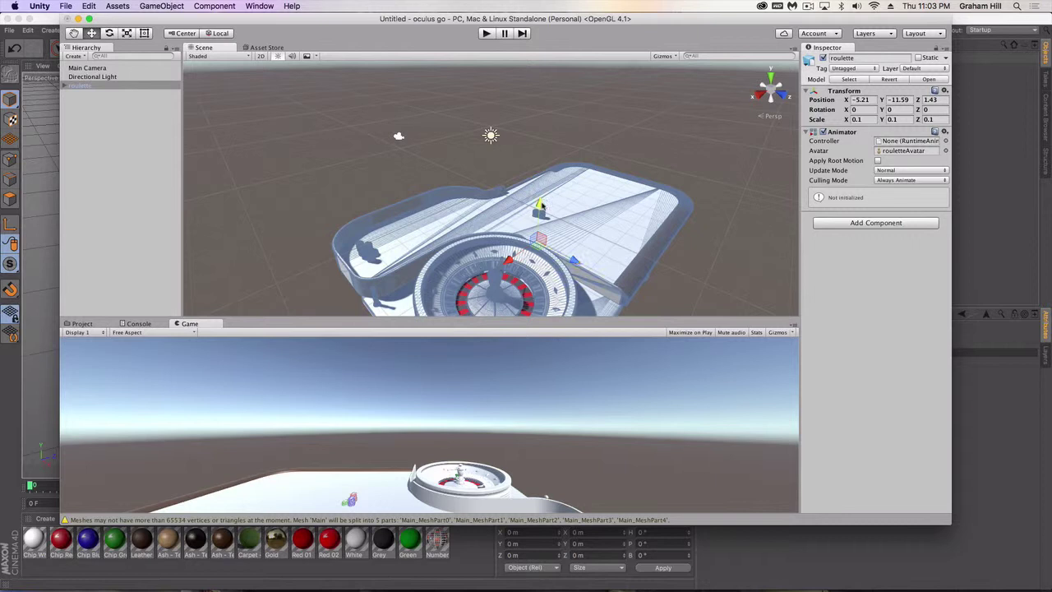
pyautogui.moveTo(539, 205); pyautogui.dragTo(532, 191)
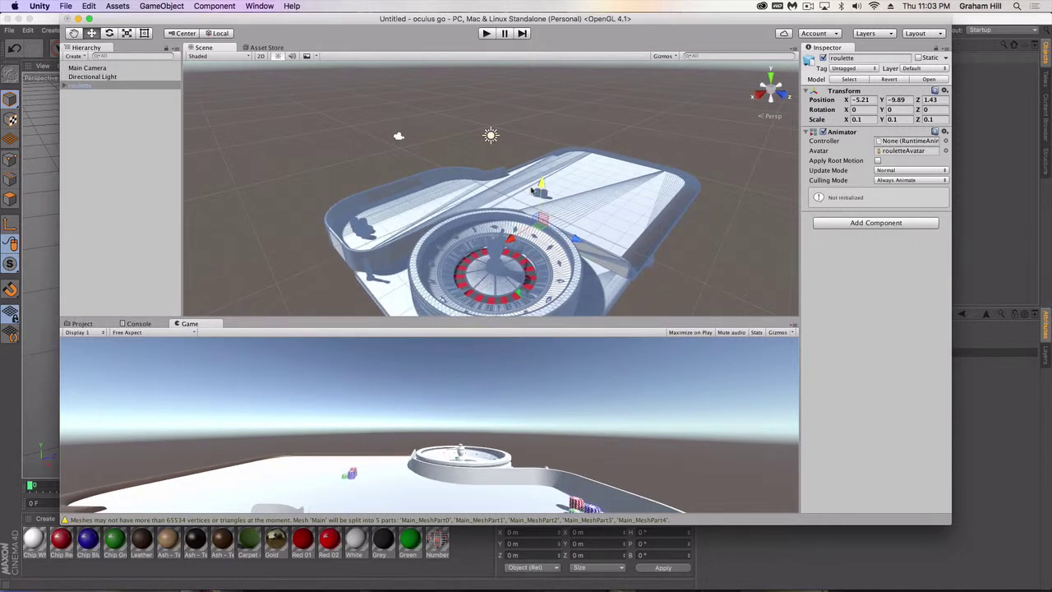
# Deactivate the roulette object, enlarge the Game view and turn on Stats, showing 1.7k tris.
pyautogui.click(95, 86)
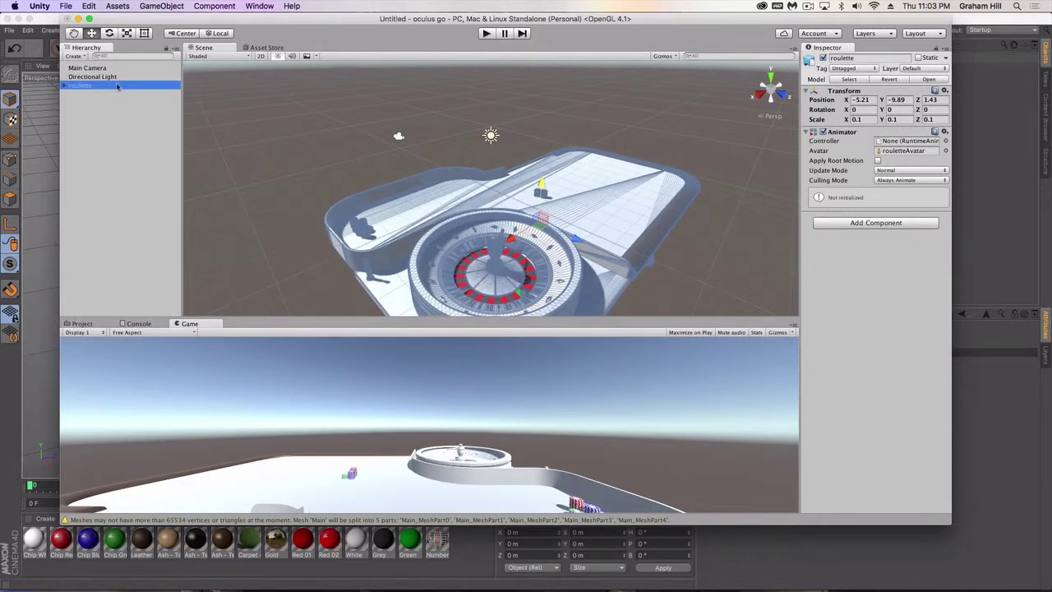
pyautogui.click(822, 58)
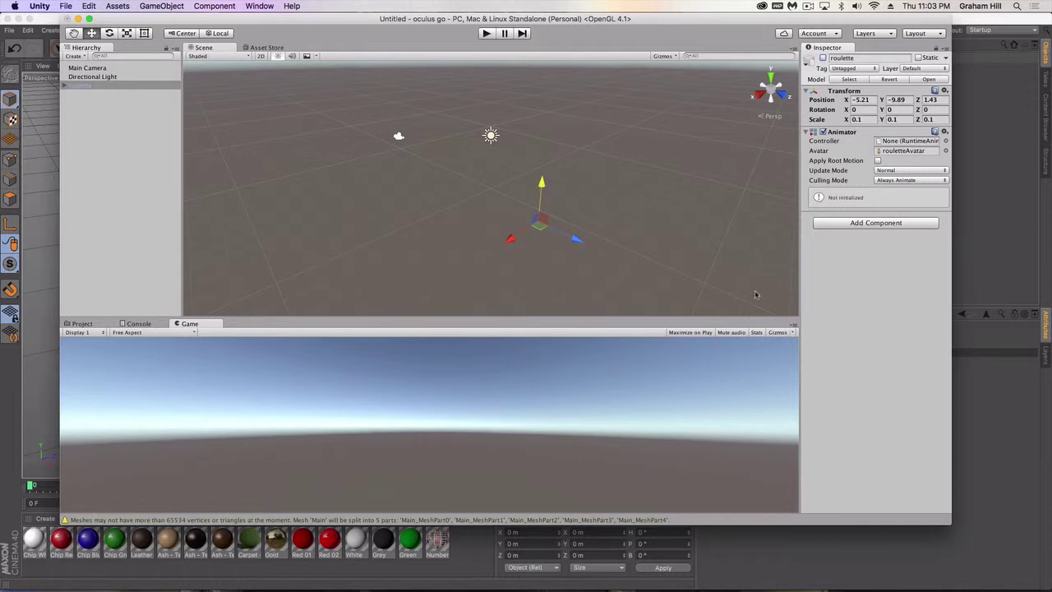
pyautogui.moveTo(660, 327); pyautogui.dragTo(662, 308)
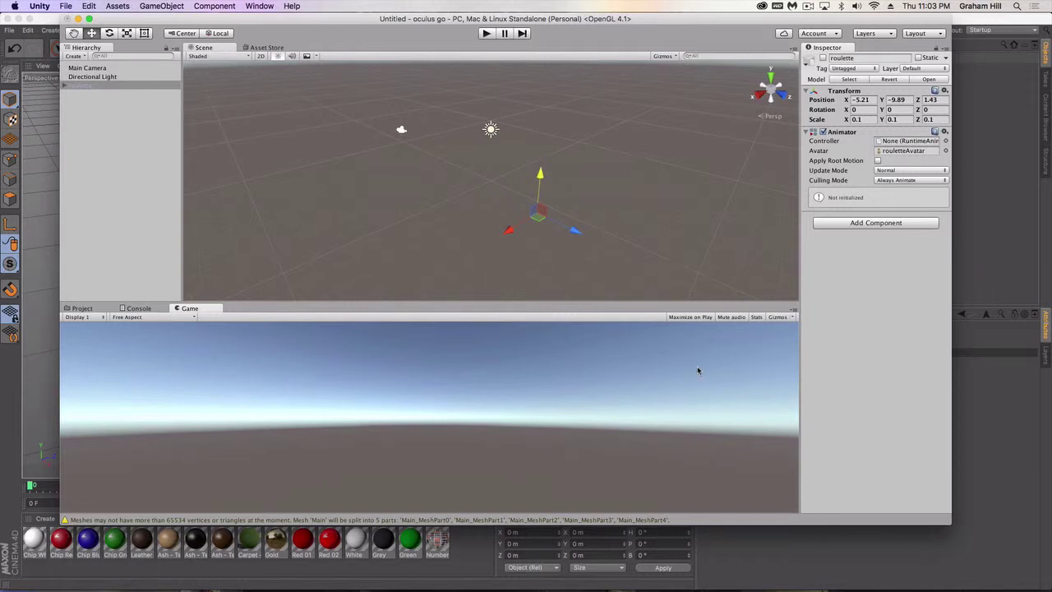
pyautogui.click(755, 317)
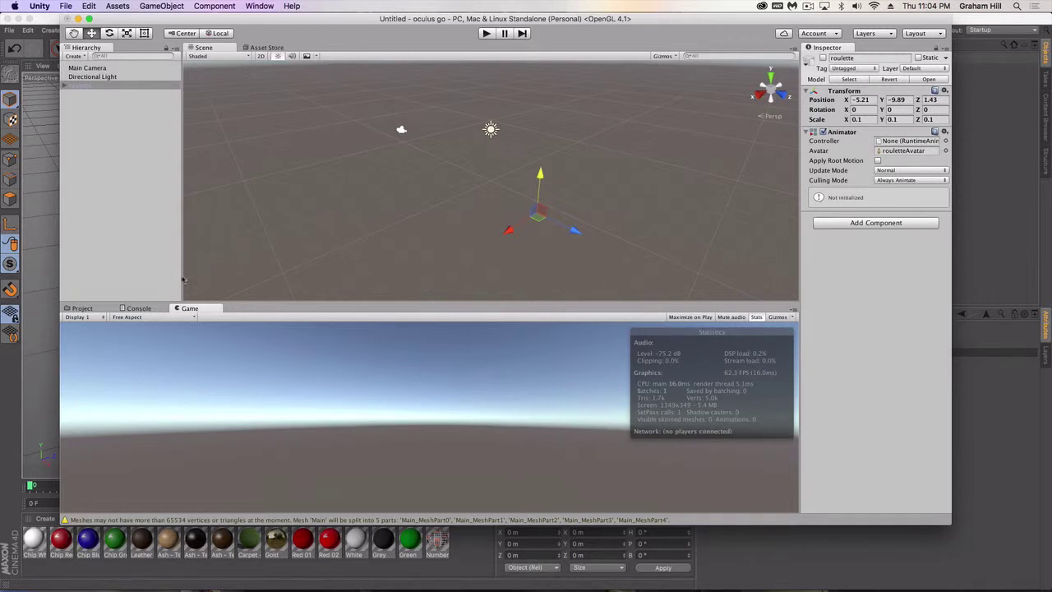
# Reactivate the roulette and move it to -5.21, -8.59, 3.78, nearer the camera.
pyautogui.click(89, 85)
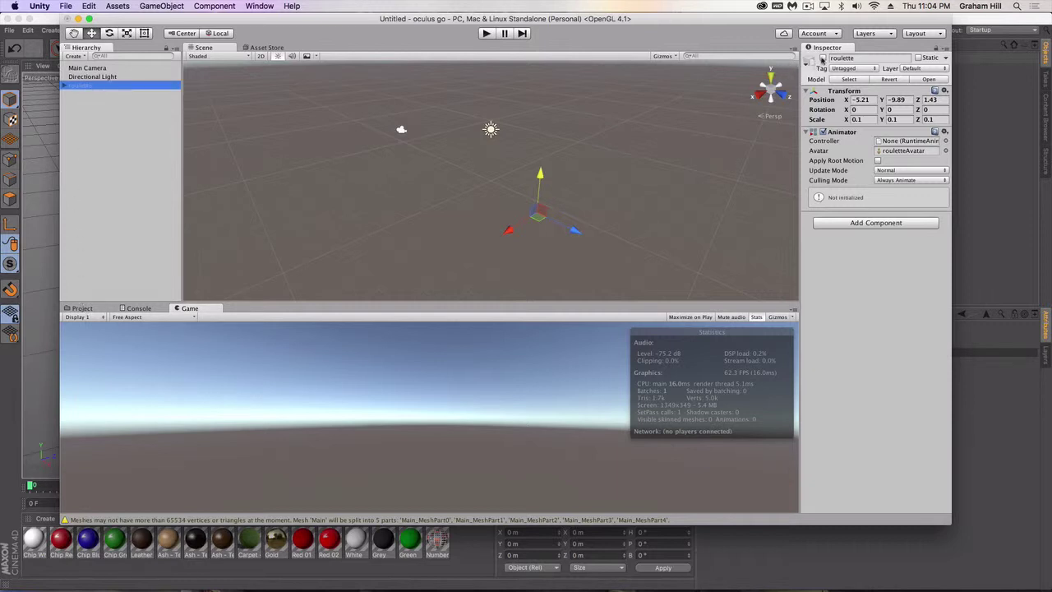
pyautogui.click(822, 59)
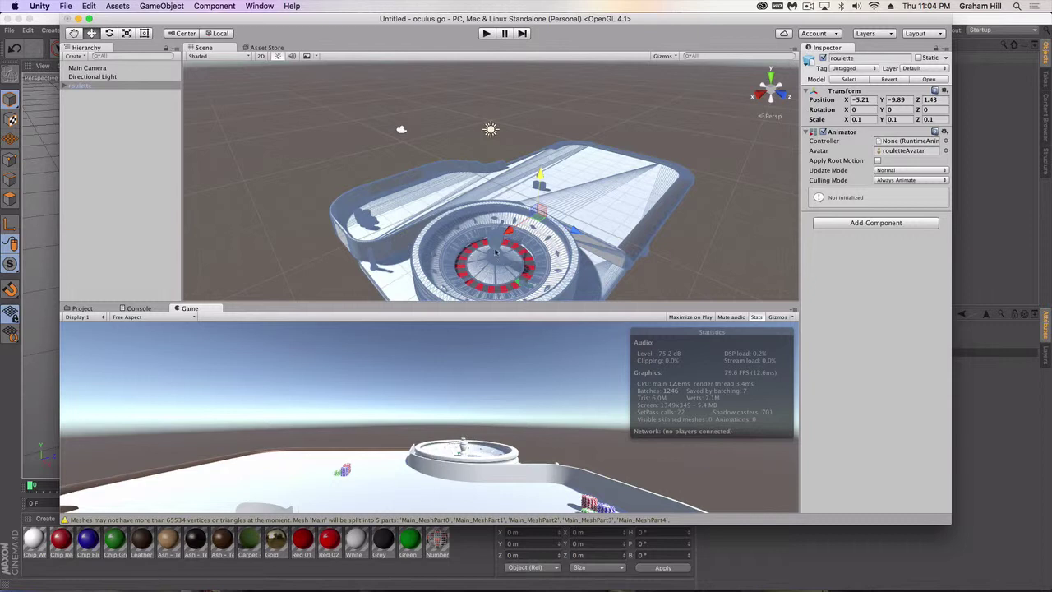
pyautogui.moveTo(540, 168); pyautogui.dragTo(543, 165)
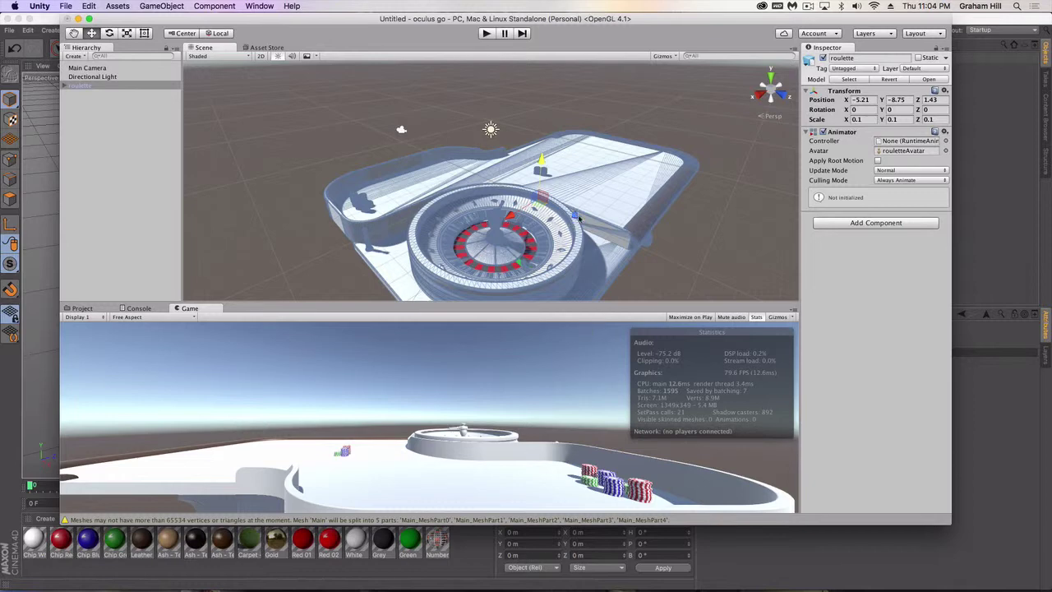
pyautogui.moveTo(576, 216); pyautogui.dragTo(544, 165)
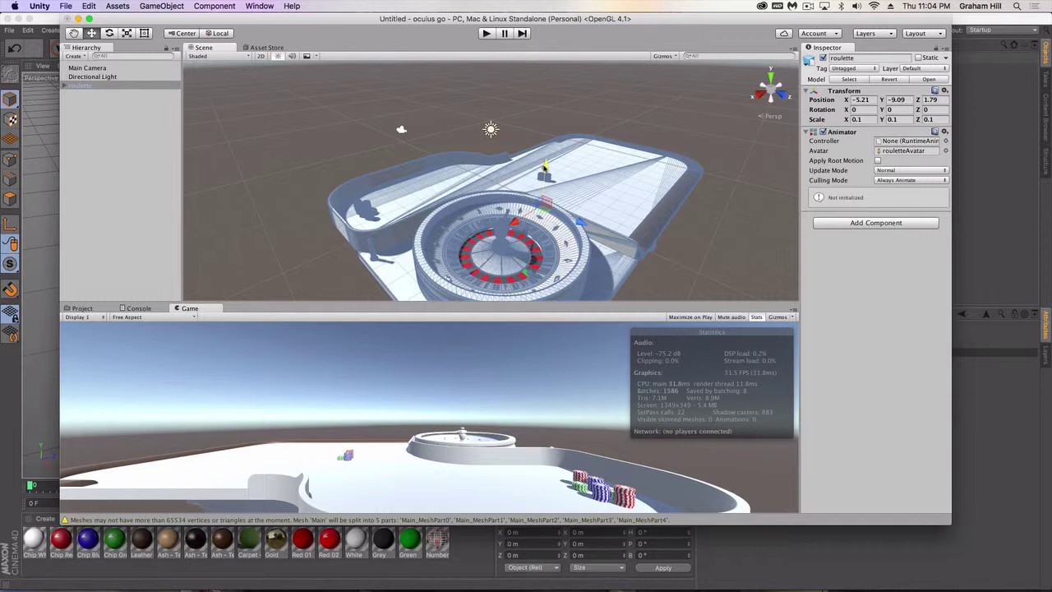
pyautogui.moveTo(544, 165); pyautogui.dragTo(547, 166)
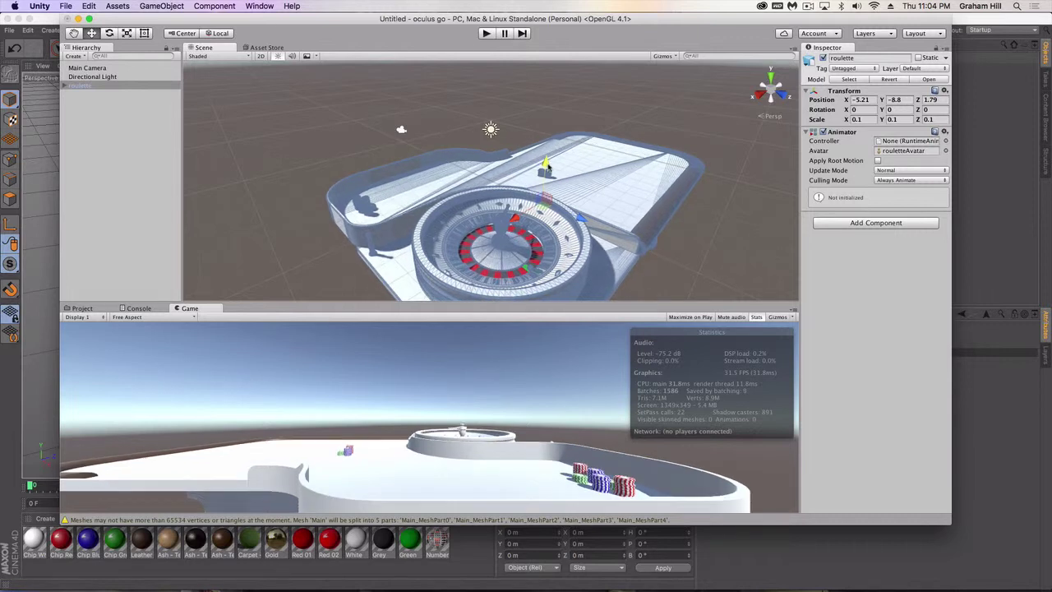
pyautogui.moveTo(578, 220); pyautogui.dragTo(607, 226)
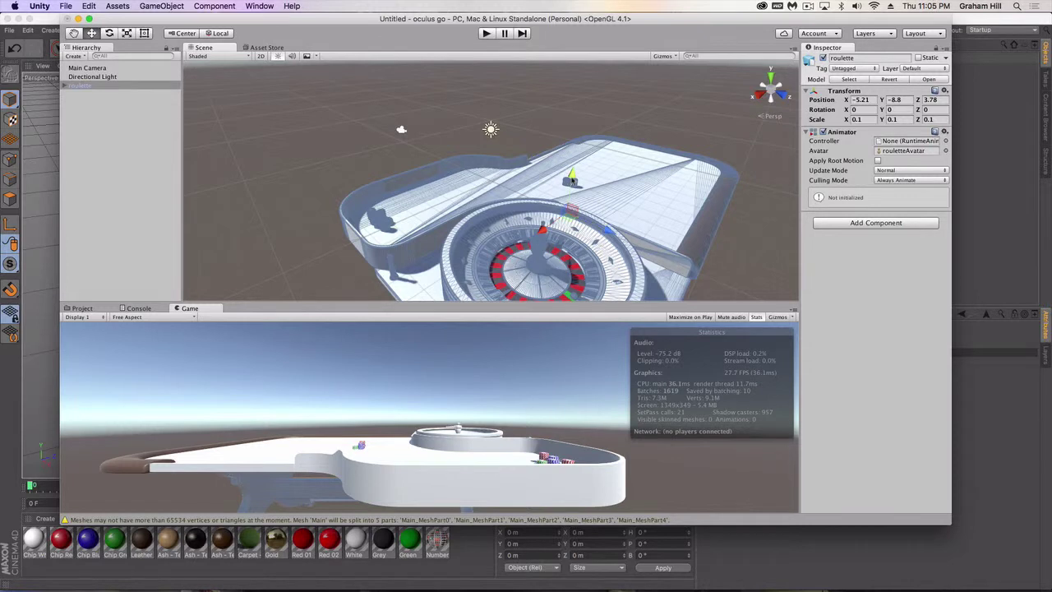
pyautogui.moveTo(572, 179)
pyautogui.mouseDown()
pyautogui.moveTo(573, 170)
pyautogui.moveTo(569, 180)
pyautogui.mouseUp()
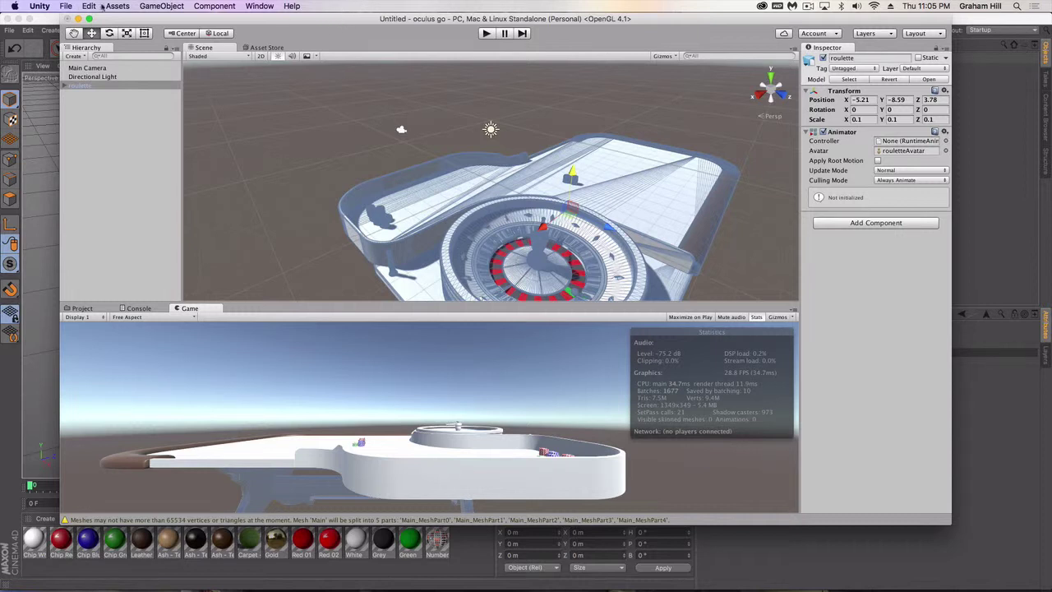
# Open Edit > Project Settings > Quality and widen the Inspector panel.
pyautogui.click(67, 6)
pyautogui.moveTo(48, 8)
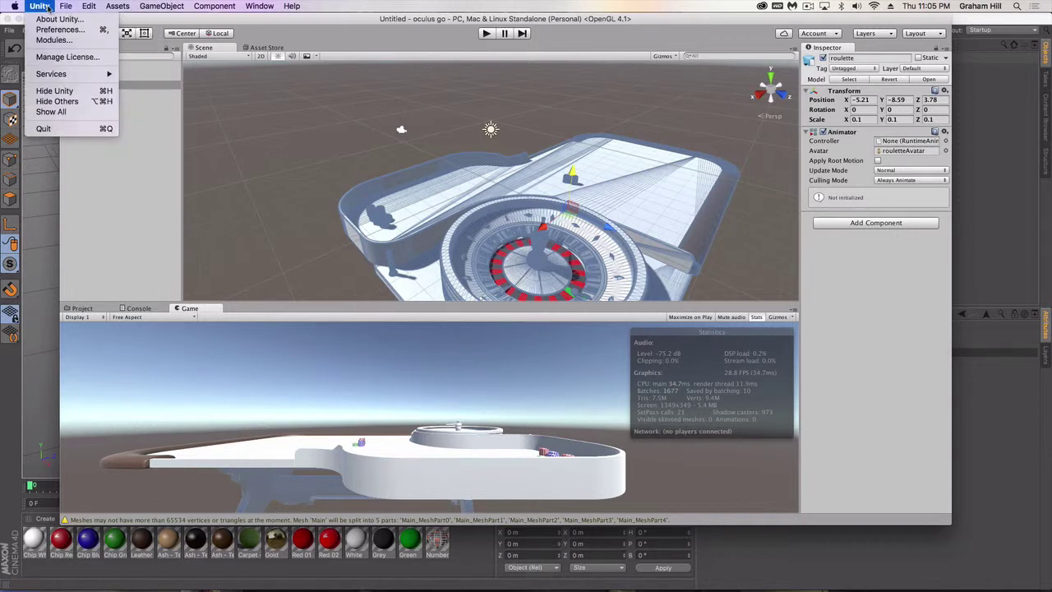
pyautogui.moveTo(95, 7)
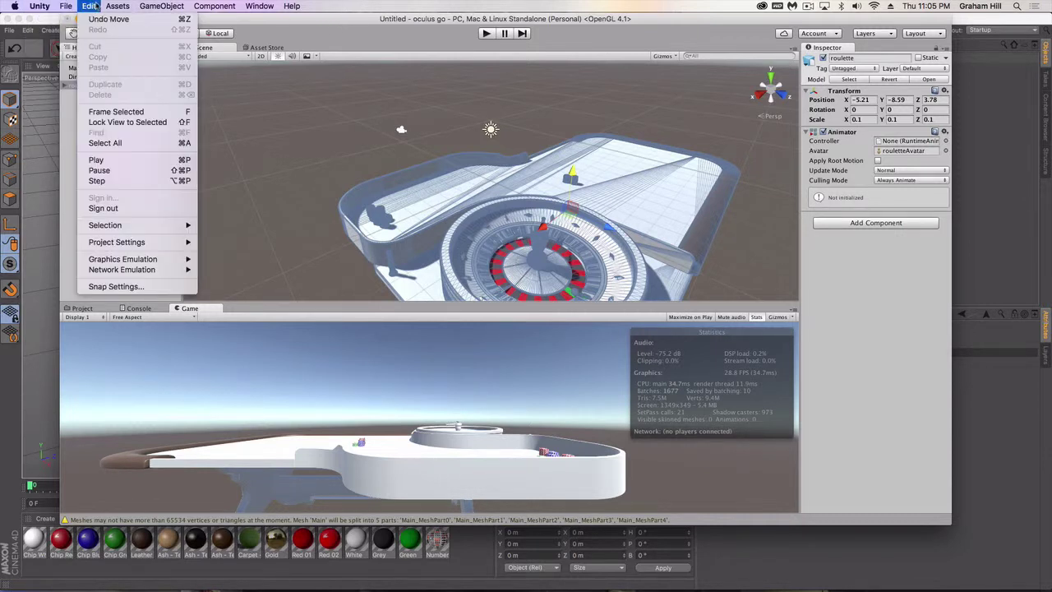
pyautogui.moveTo(148, 243)
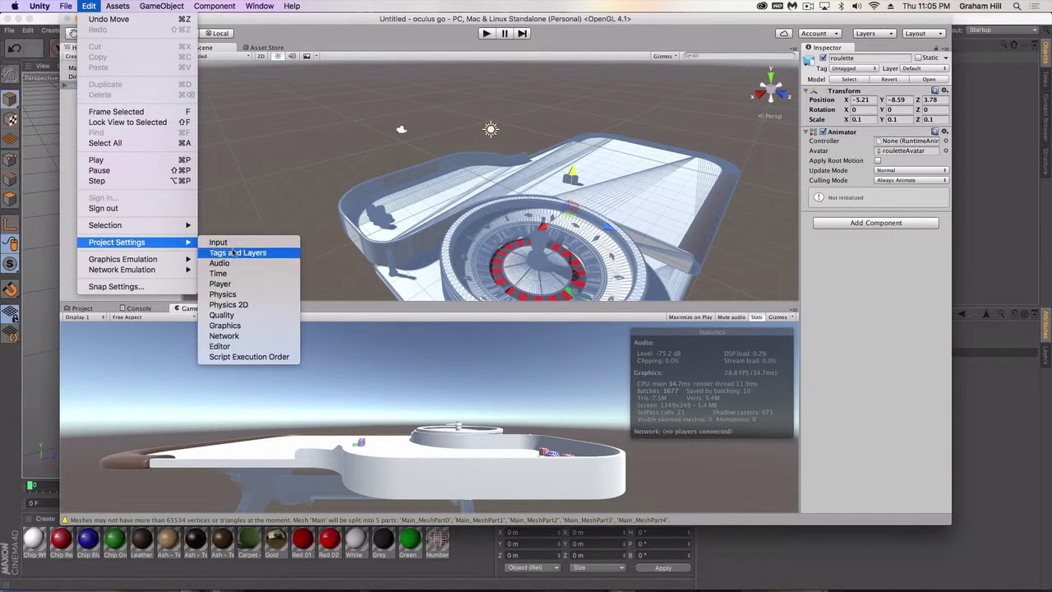
pyautogui.click(224, 315)
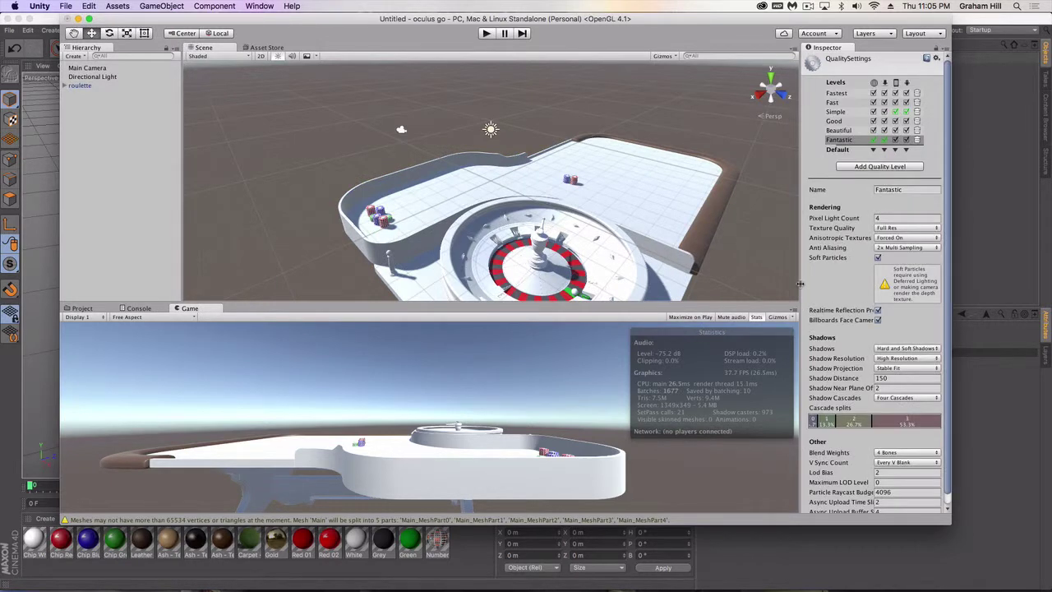
pyautogui.moveTo(799, 284); pyautogui.dragTo(756, 290)
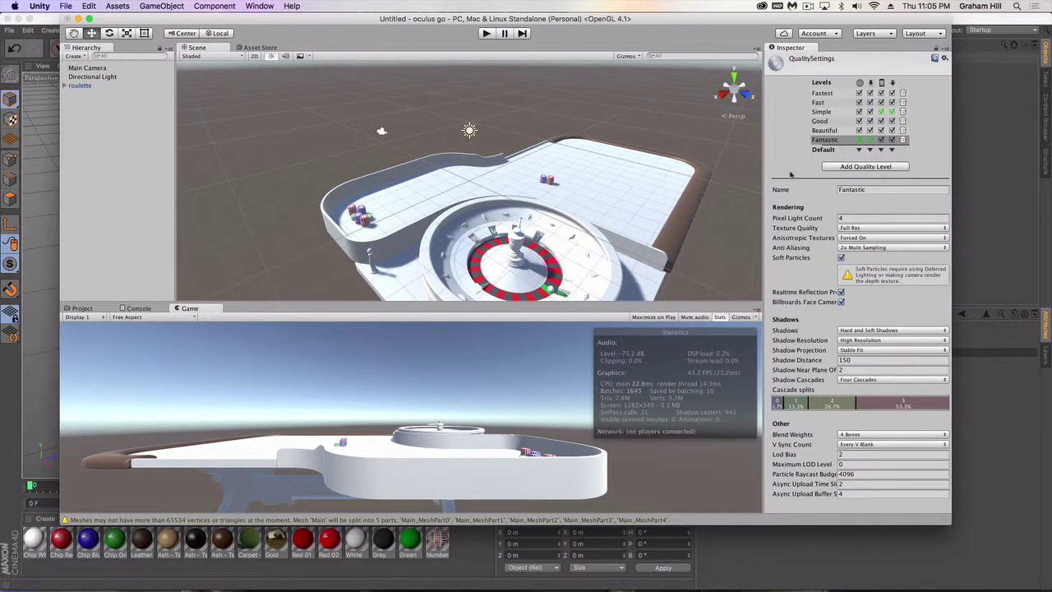
# Select the Good level and untick Fantastic and Beautiful for all four platforms.
pyautogui.click(827, 121)
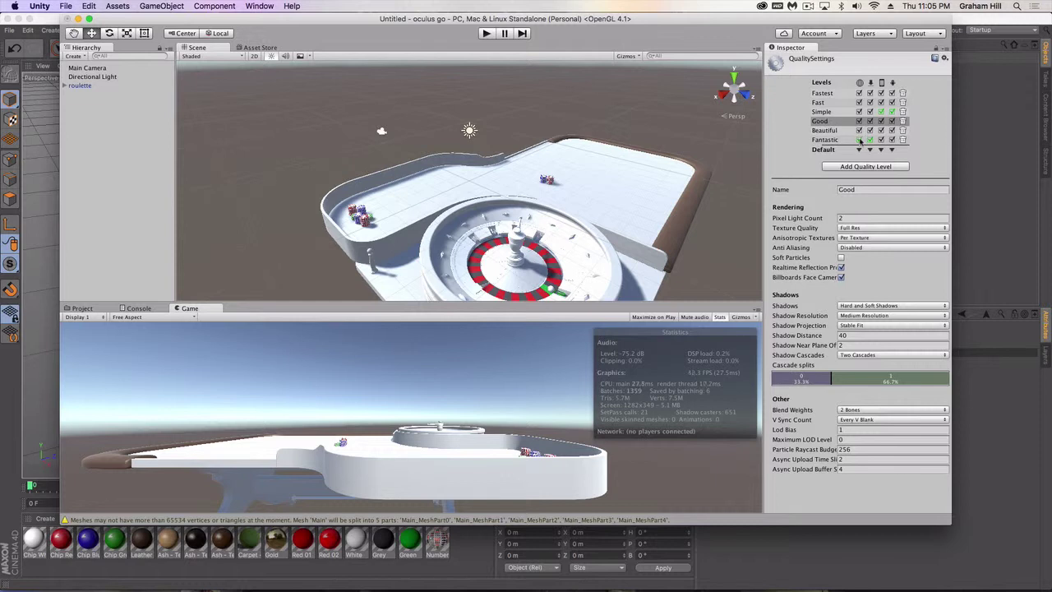
pyautogui.click(859, 139)
pyautogui.click(870, 140)
pyautogui.click(881, 140)
pyautogui.click(892, 139)
pyautogui.click(891, 130)
pyautogui.click(880, 130)
pyautogui.click(870, 131)
pyautogui.click(860, 130)
# Disable shadows and set Shadow Distance to 20 for the Good level.
pyautogui.click(856, 307)
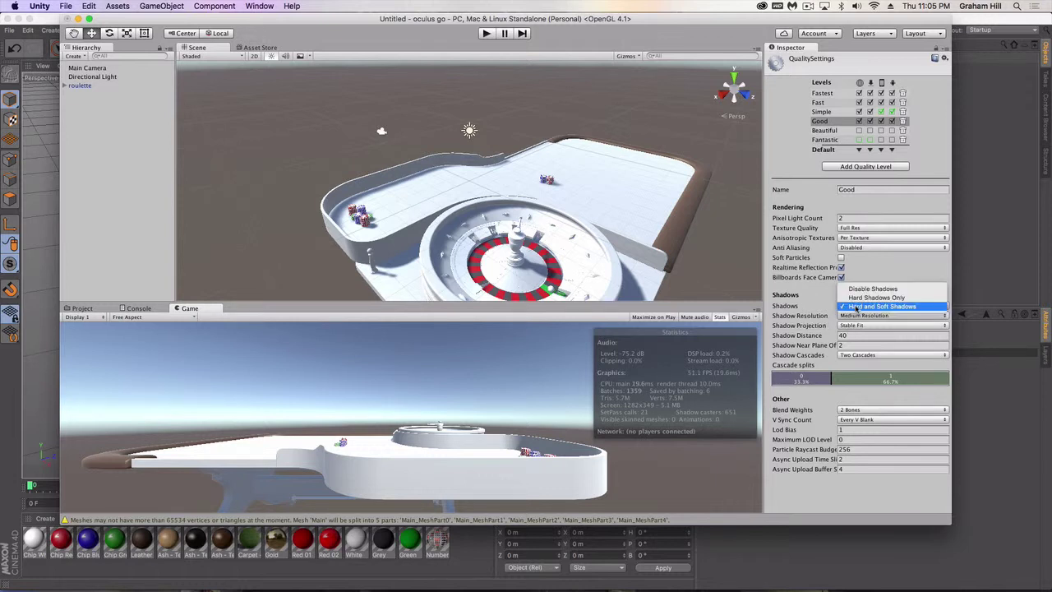
pyautogui.click(867, 286)
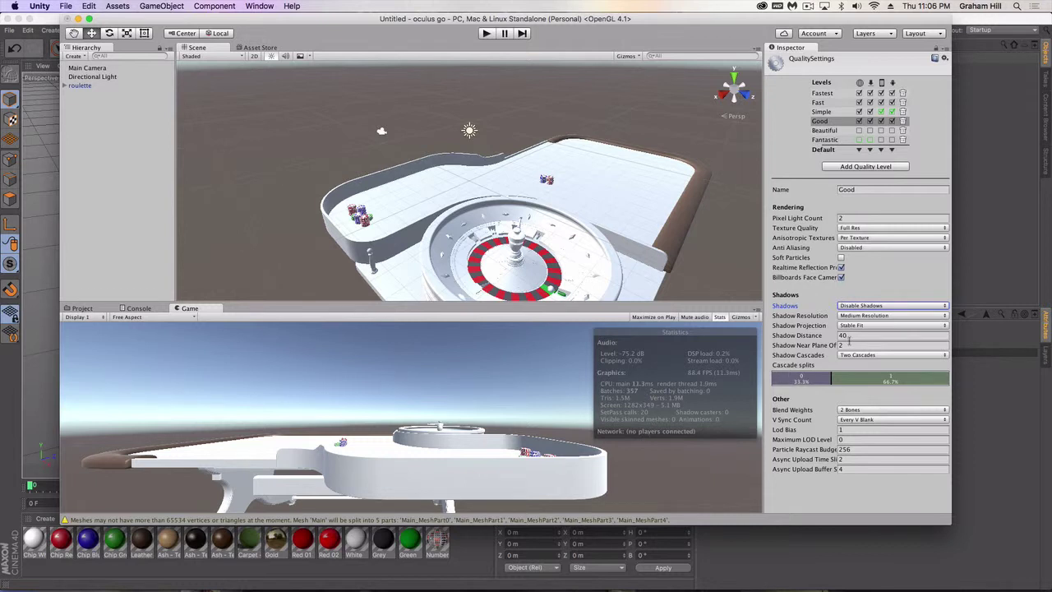
pyautogui.click(819, 337)
pyautogui.write('20')
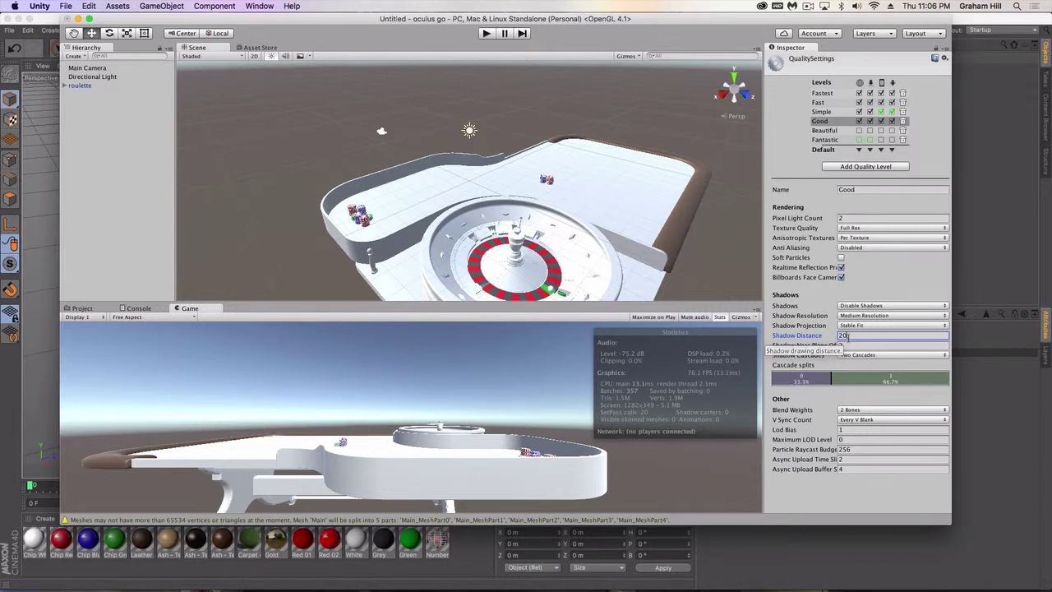
# Try Half Res texture quality, then set Texture Quality back to Full Res.
pyautogui.click(861, 228)
pyautogui.click(860, 236)
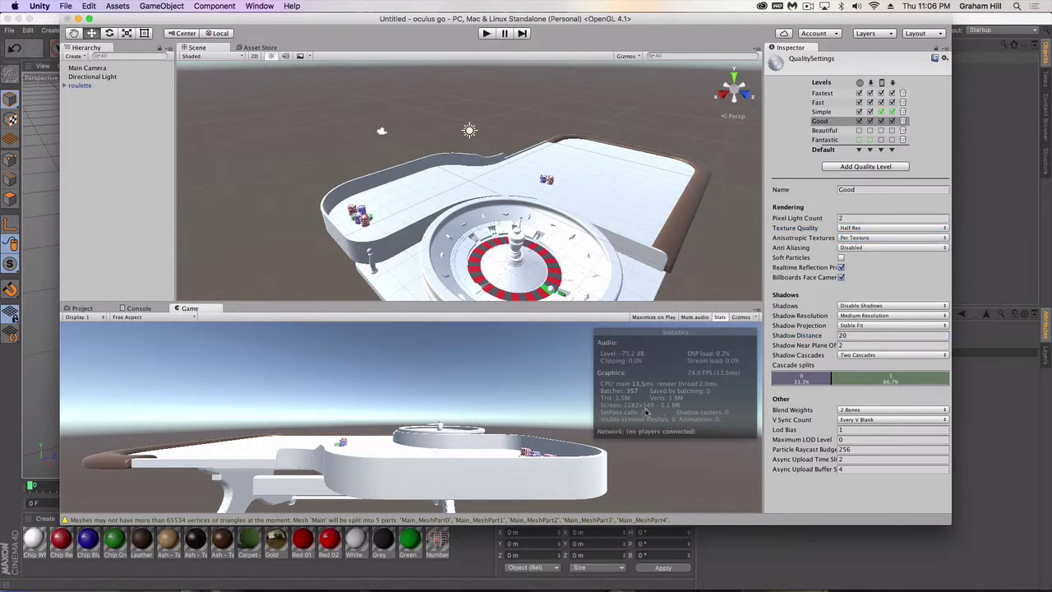
pyautogui.click(872, 232)
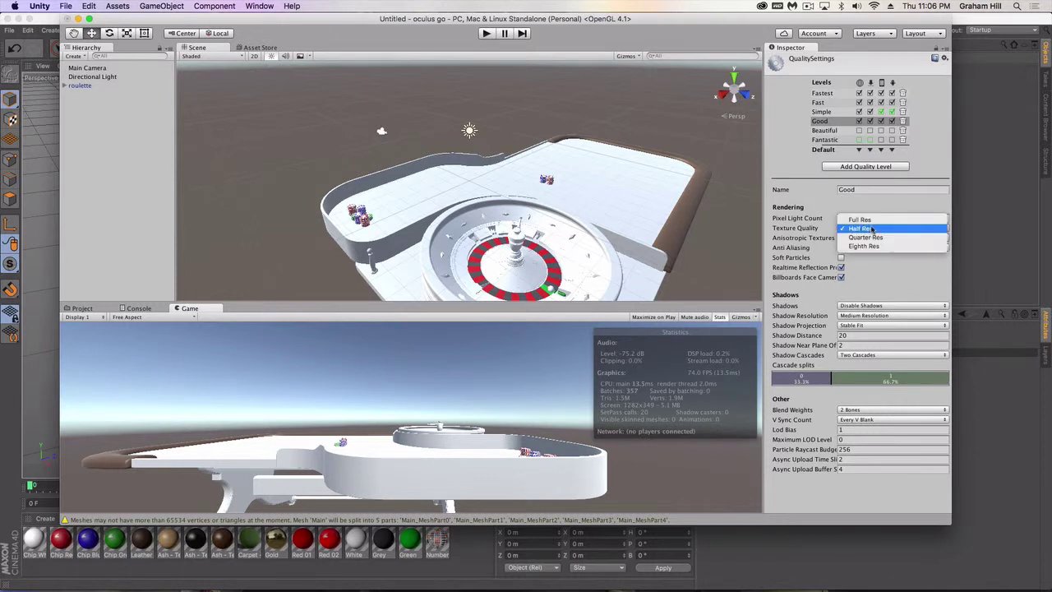
pyautogui.click(863, 218)
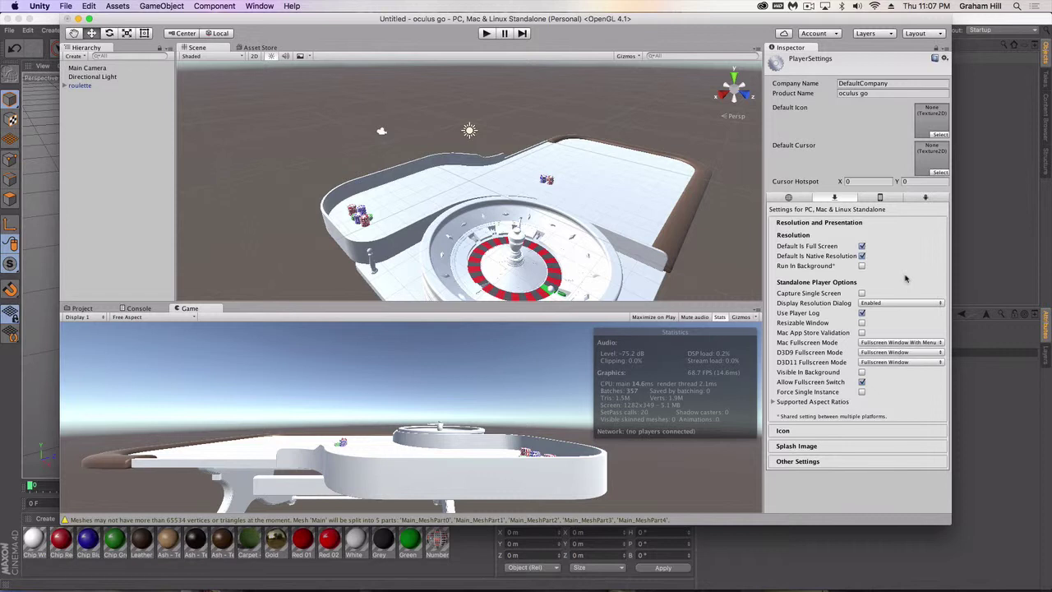
# Bring the Cinema 4D window with the textured roulette scene back to the front.
pyautogui.click(978, 23)
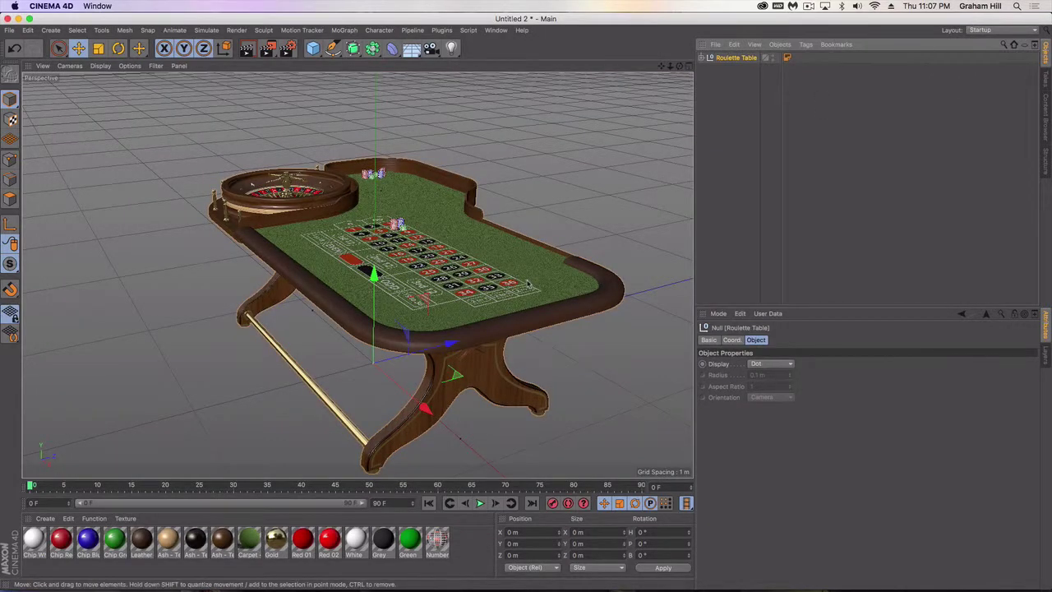